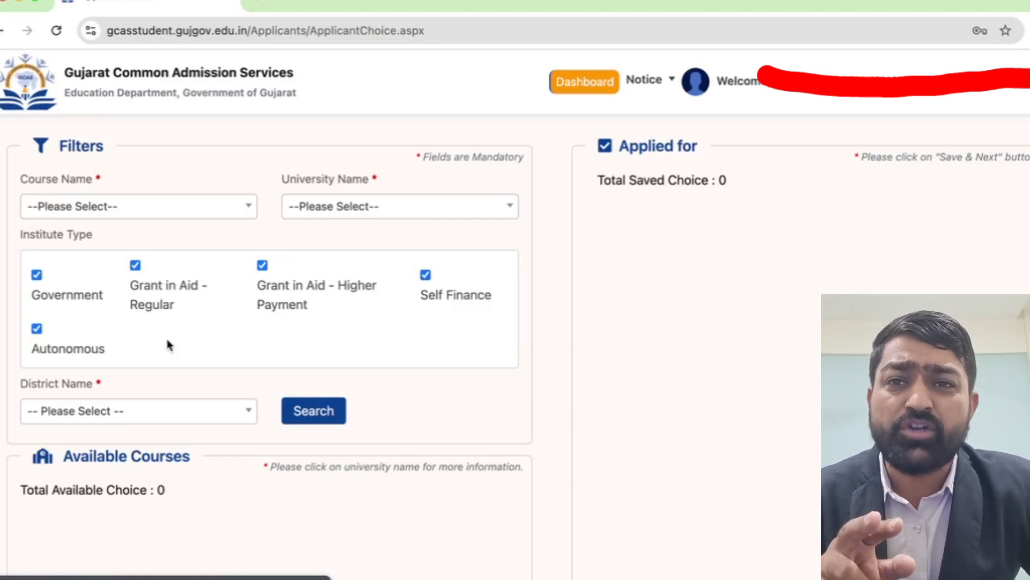
Step: Choose BACHELOR OF LAW as the course and GUJARAT UNIVERSITY as the university
left_click(100, 205)
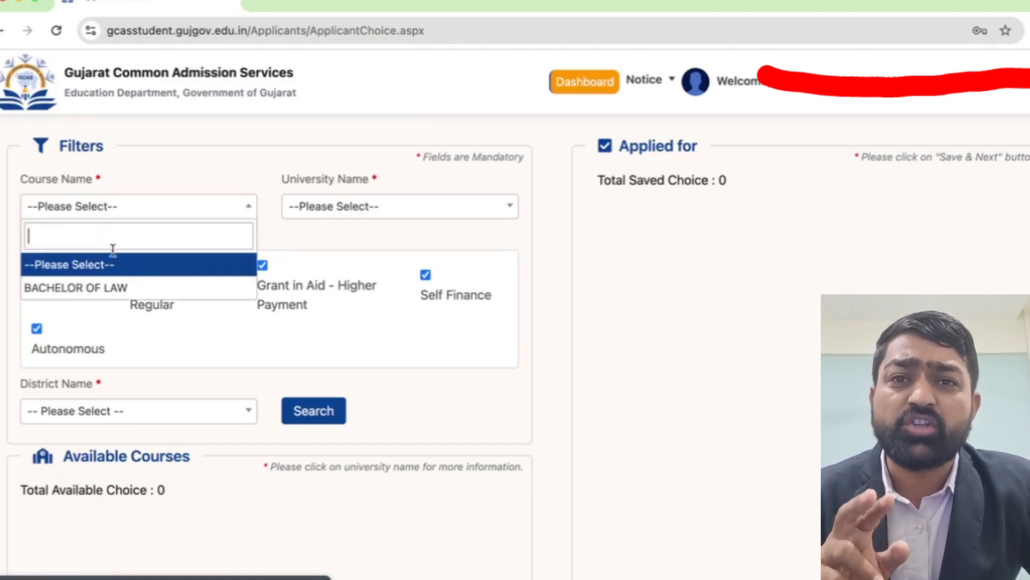
left_click(129, 287)
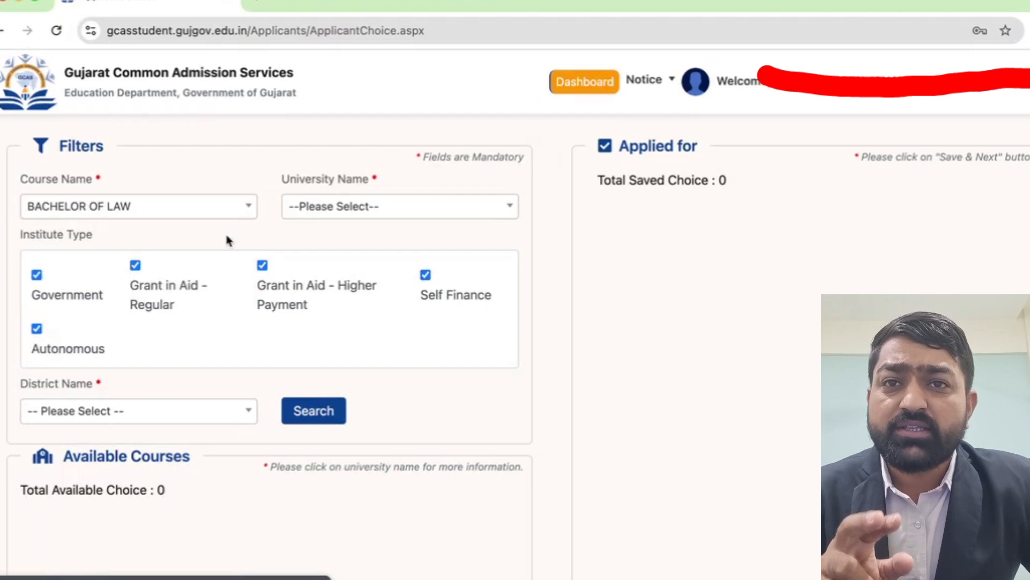
left_click(309, 214)
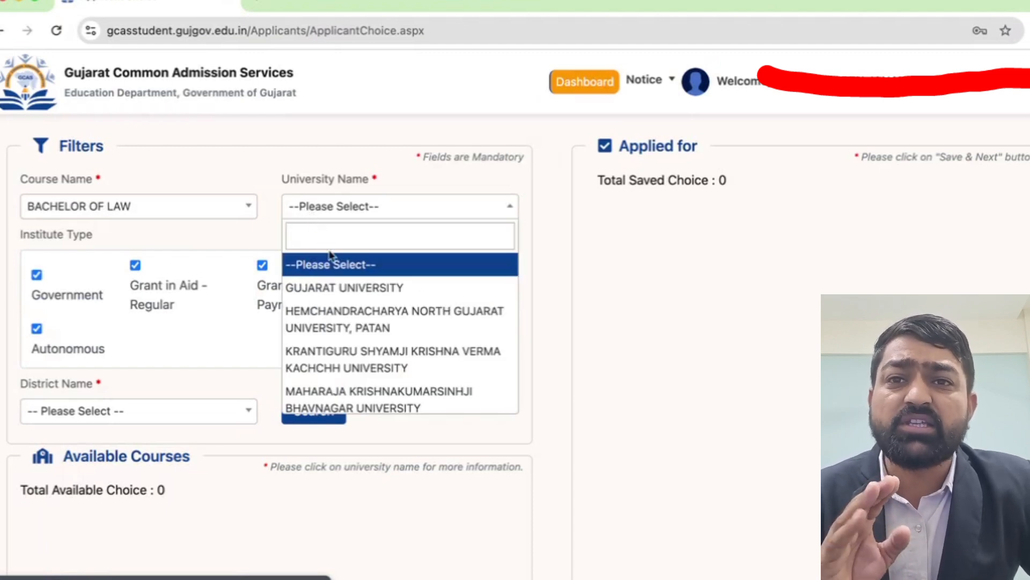
left_click(350, 289)
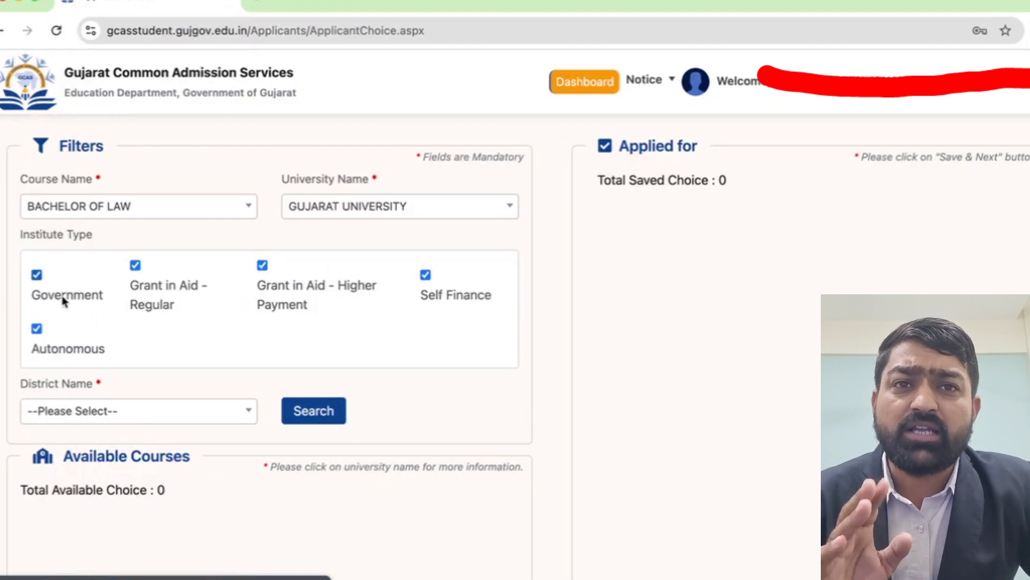
Step: Toggle the institute-type checkboxes, restoring Grant in Aid - Regular after unticking it
left_click(36, 276)
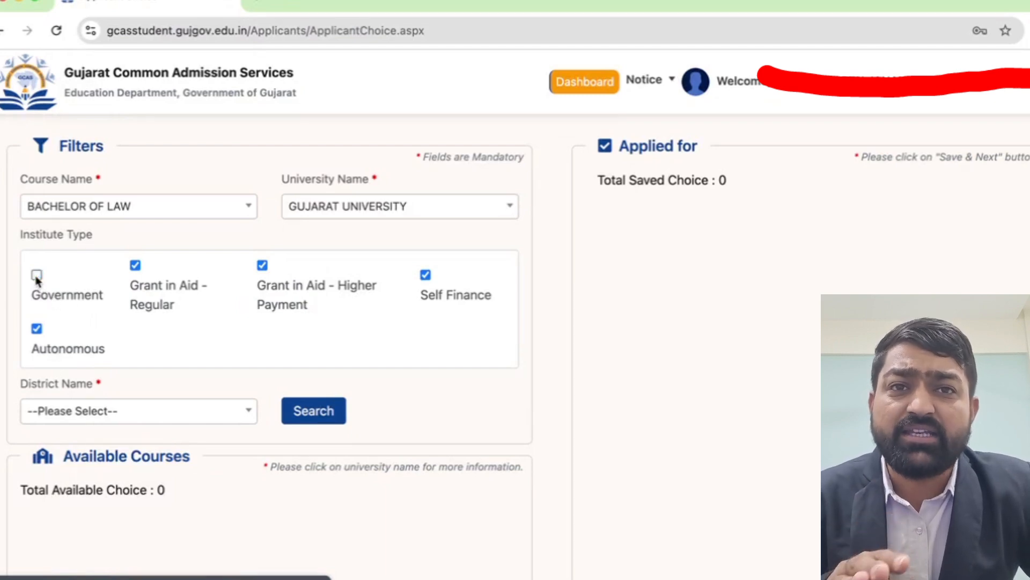
left_click(133, 266)
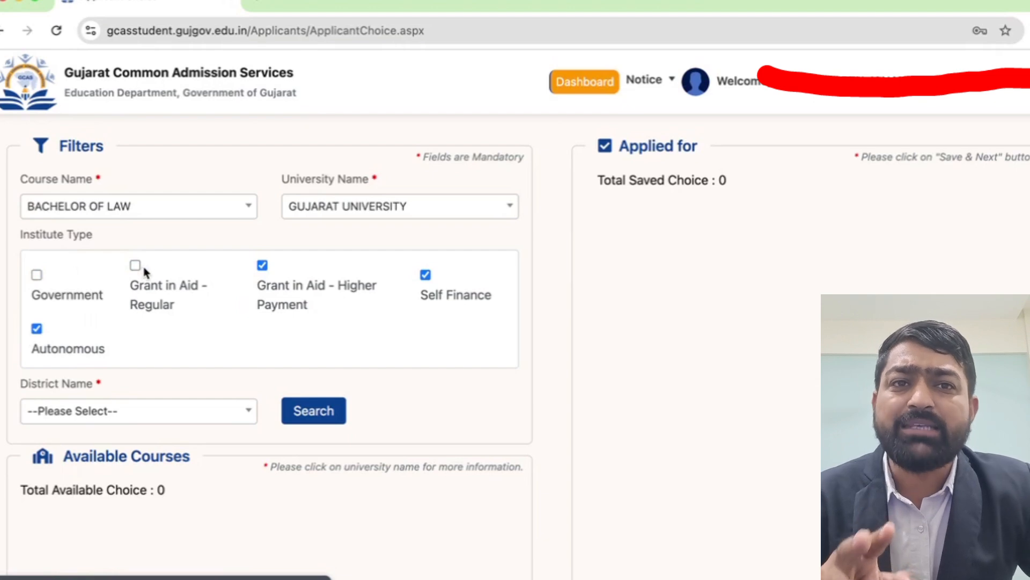
left_click(135, 266)
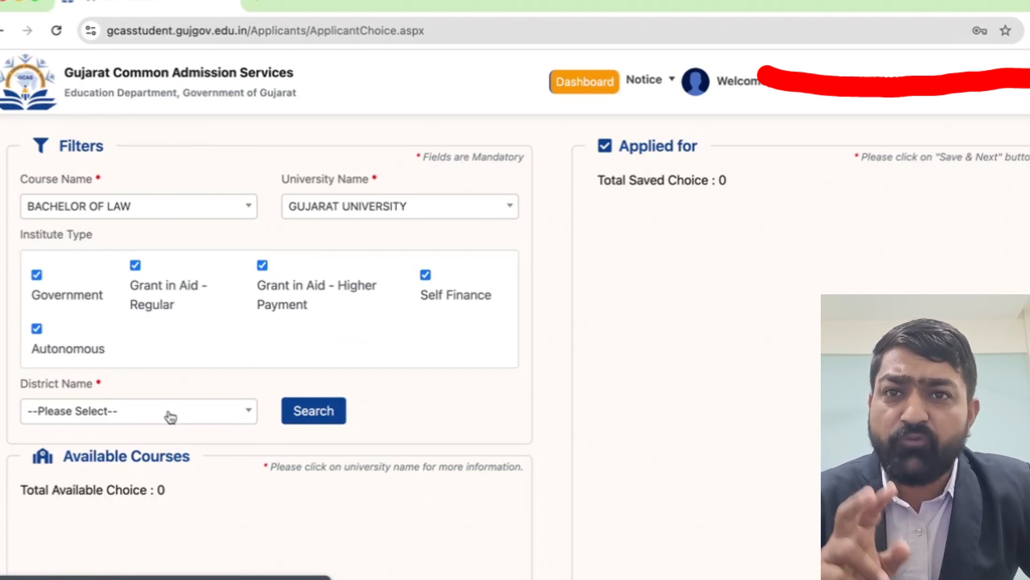
left_click(171, 417)
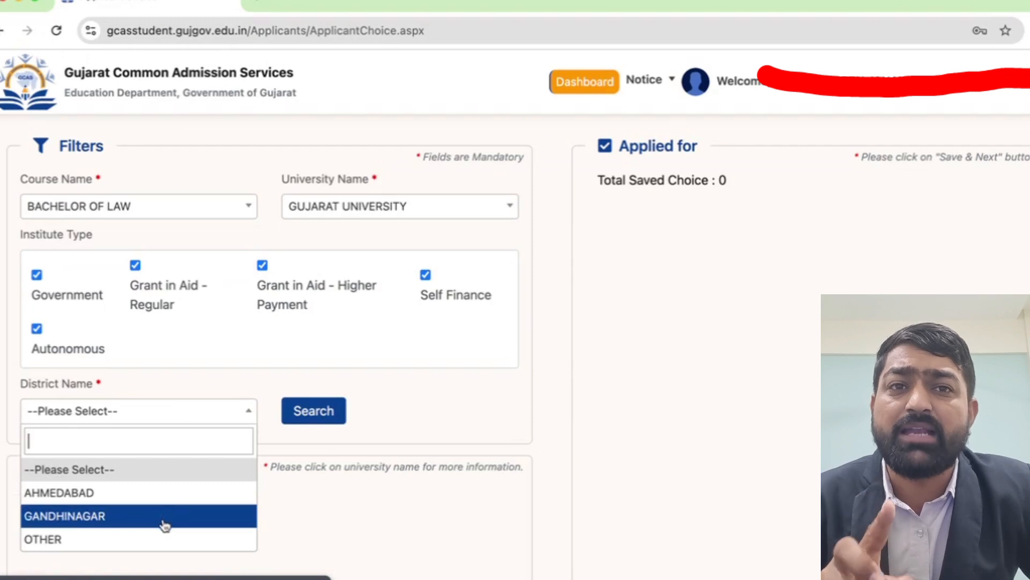
Step: Set the district to AHMEDABAD and search, listing 5 Bachelor of Law choices
left_click(148, 493)
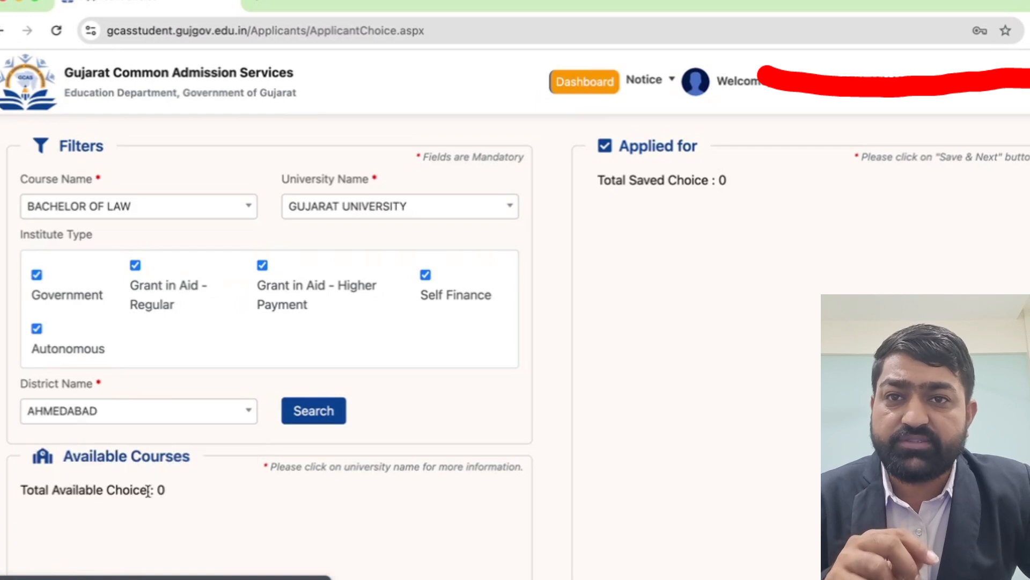
left_click(312, 414)
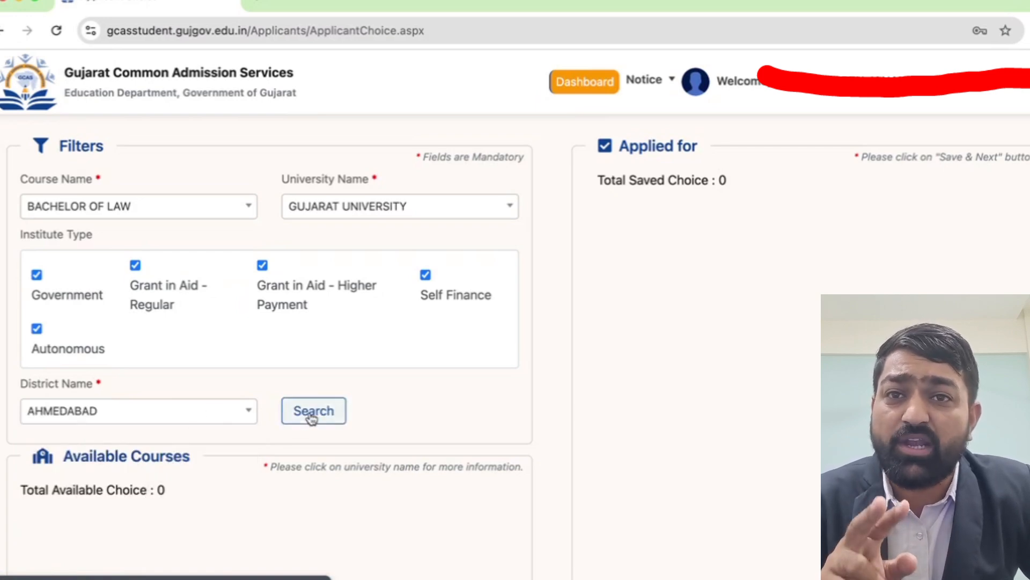
scroll(608, 515, "down", 2)
scroll(608, 515, "down", 3)
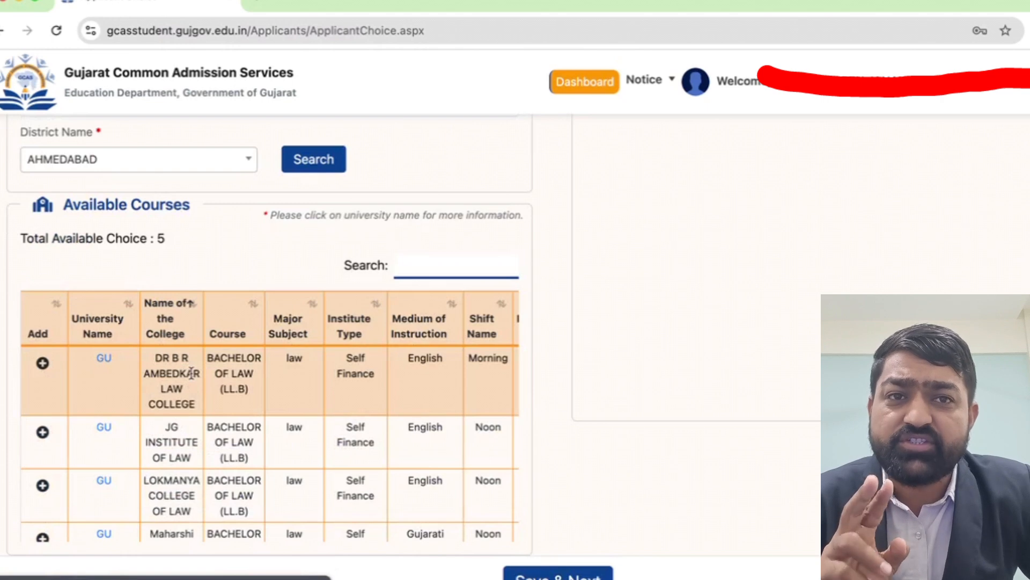
Step: Sort the available colleges by name, first descending, then ascending
left_click(181, 337)
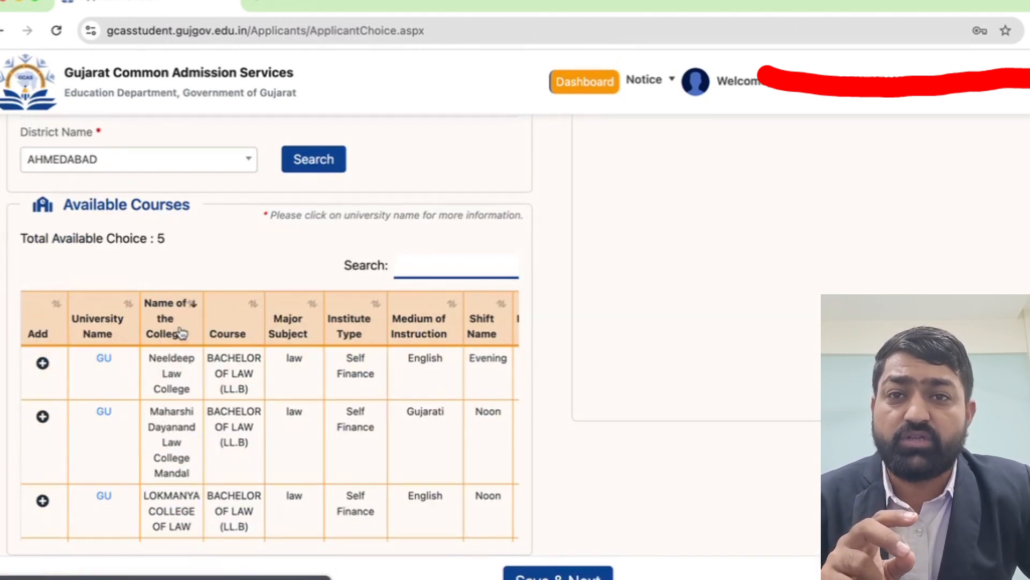
left_click(181, 333)
scroll(181, 333, "down", 1)
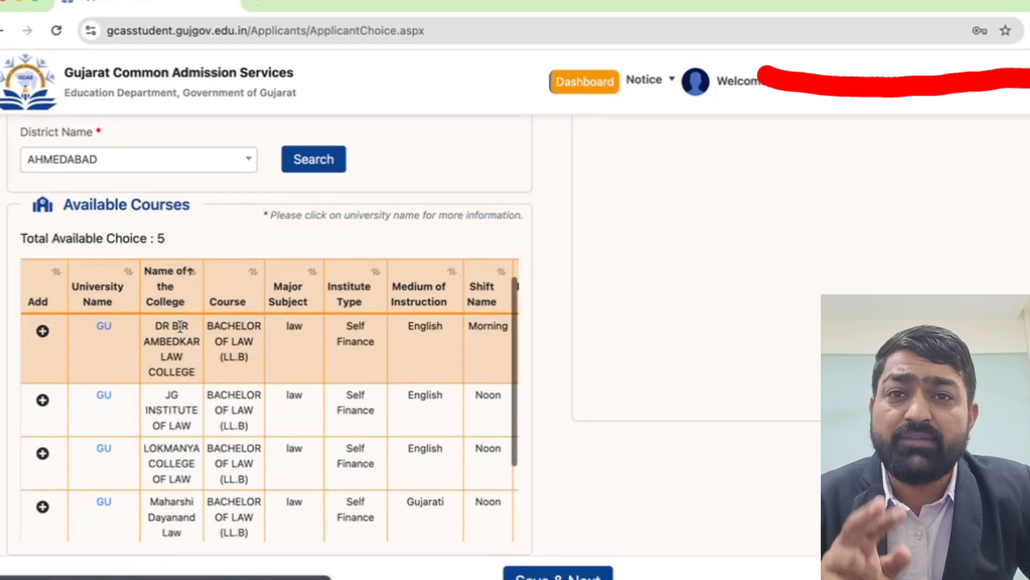
scroll(429, 457, "down", 1)
scroll(431, 458, "down", 2)
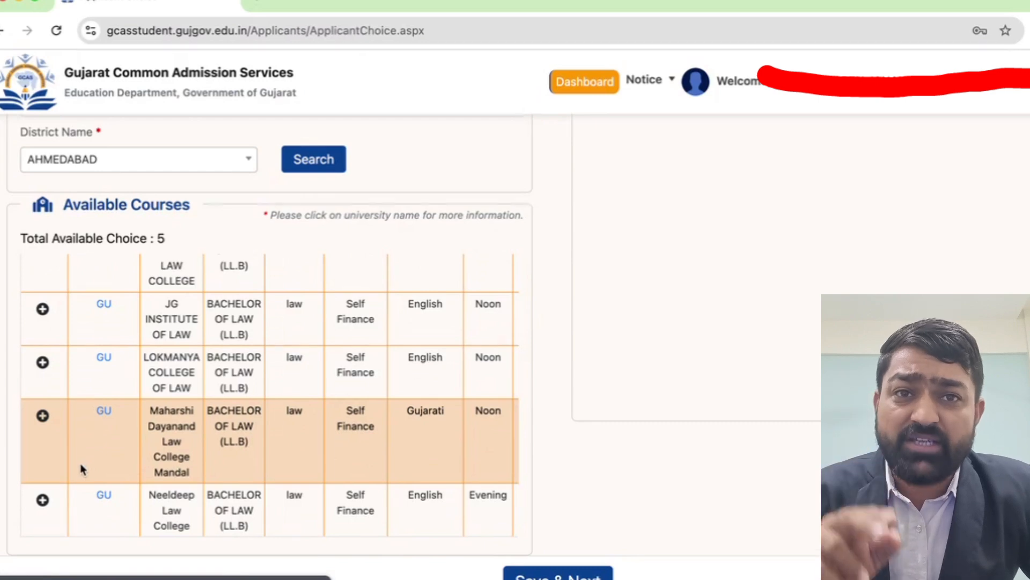
Step: Add Neeldeep Law College to the applied choices and expand the BACHELOR OF LAW choices
left_click(42, 502)
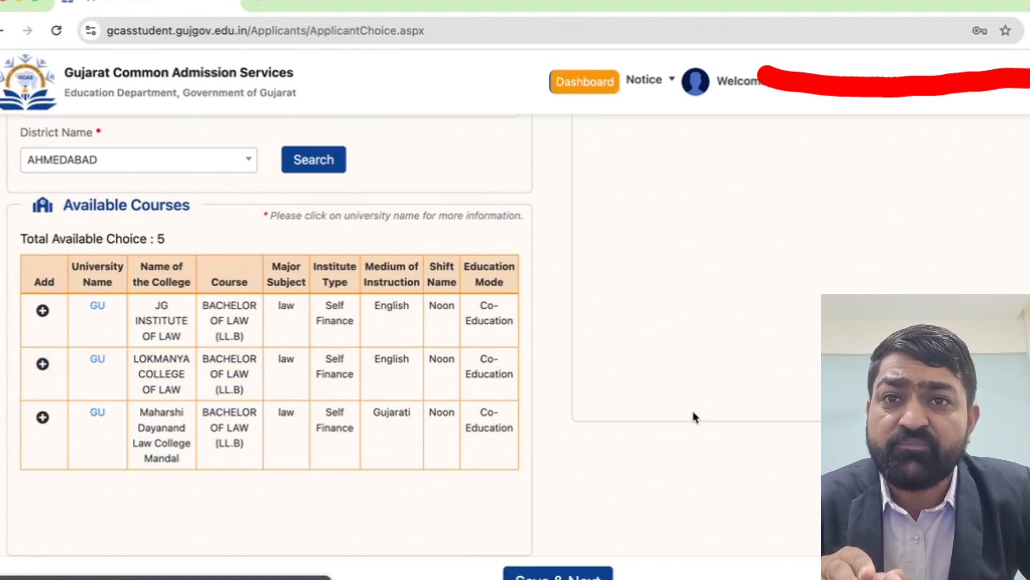
scroll(693, 411, "up", 5)
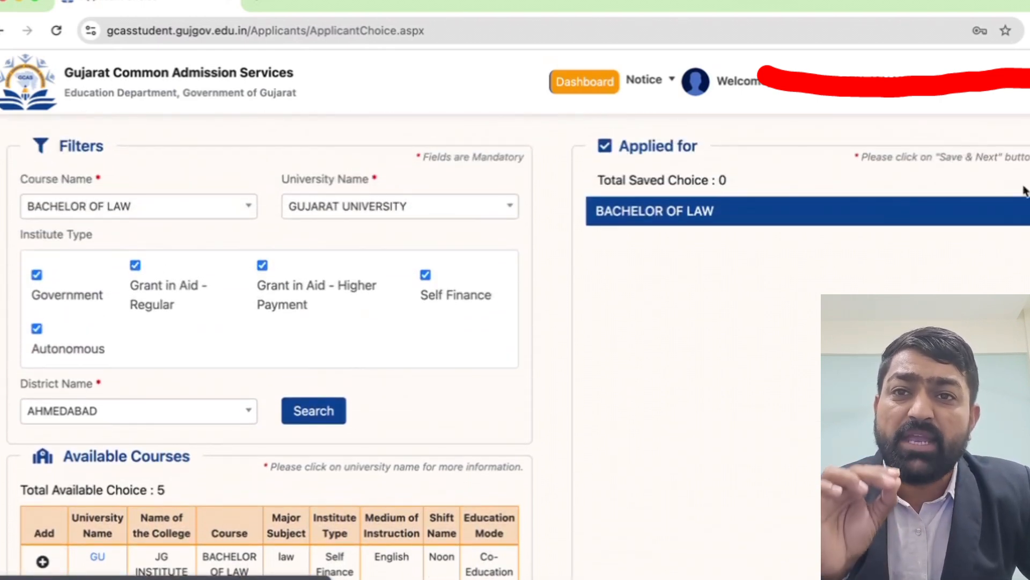
left_click(1020, 211)
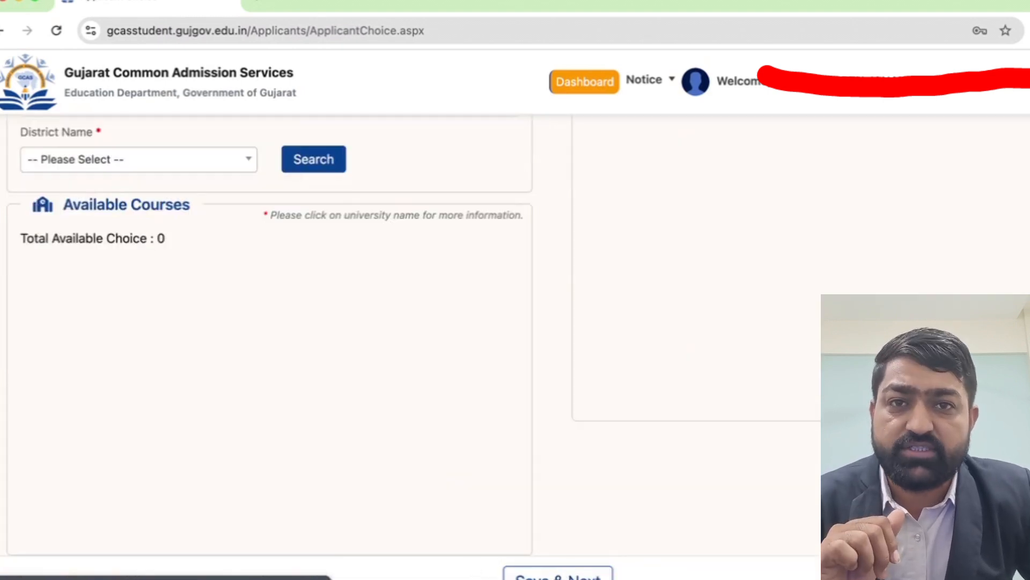
Step: Save the law college choice and pay the 300 application fee
left_click(559, 572)
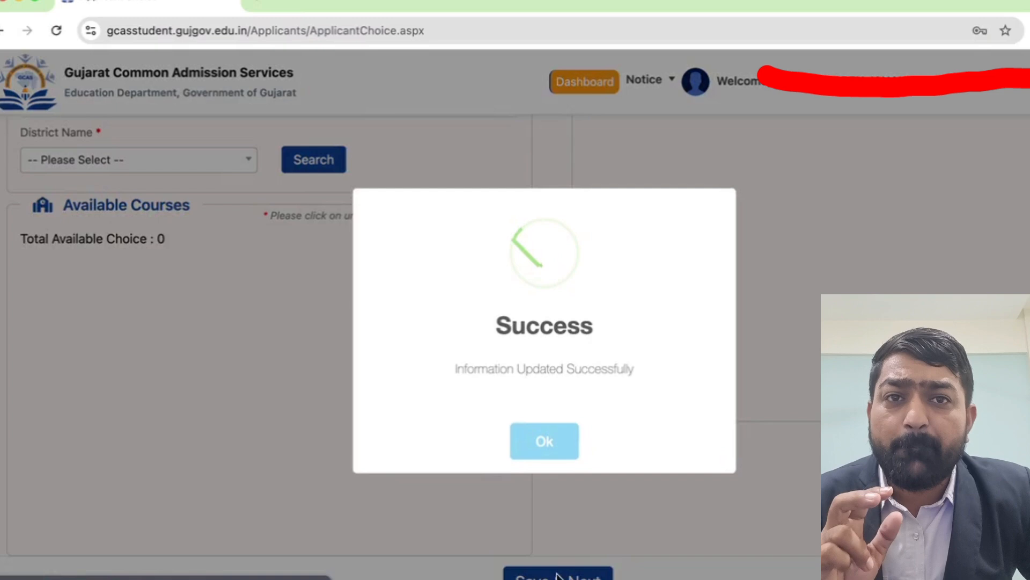
left_click(544, 440)
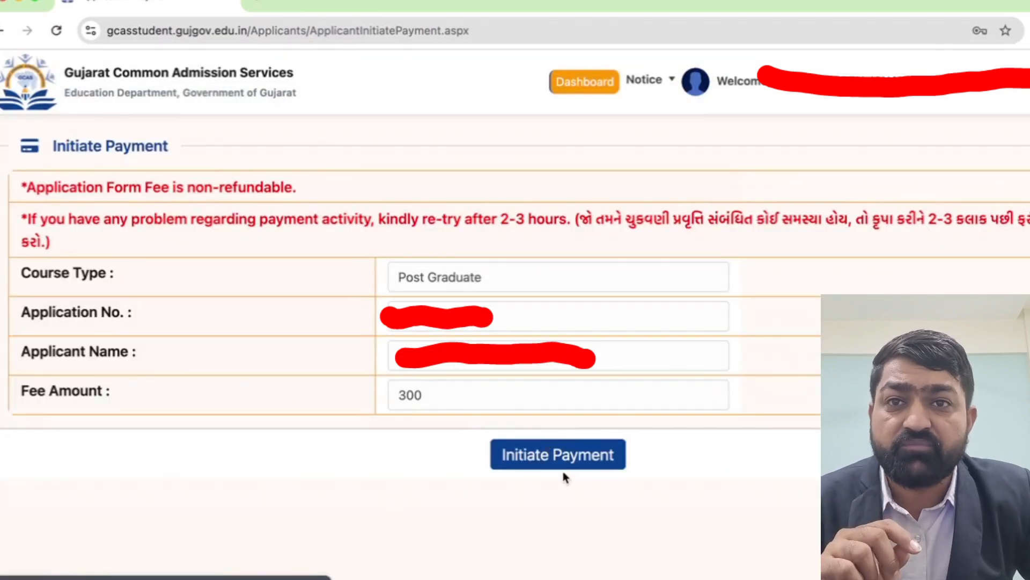
left_click(561, 458)
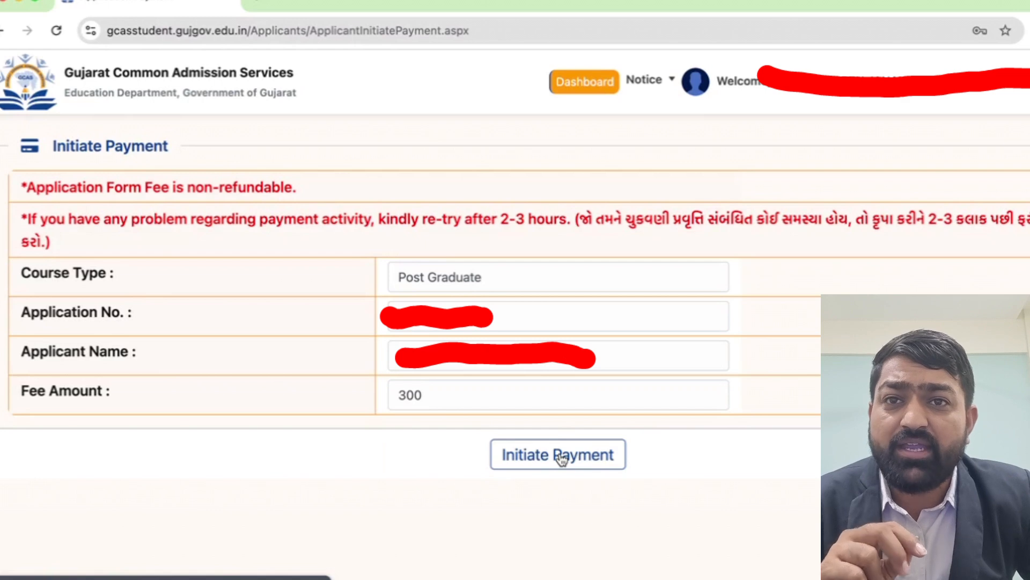
left_click(560, 457)
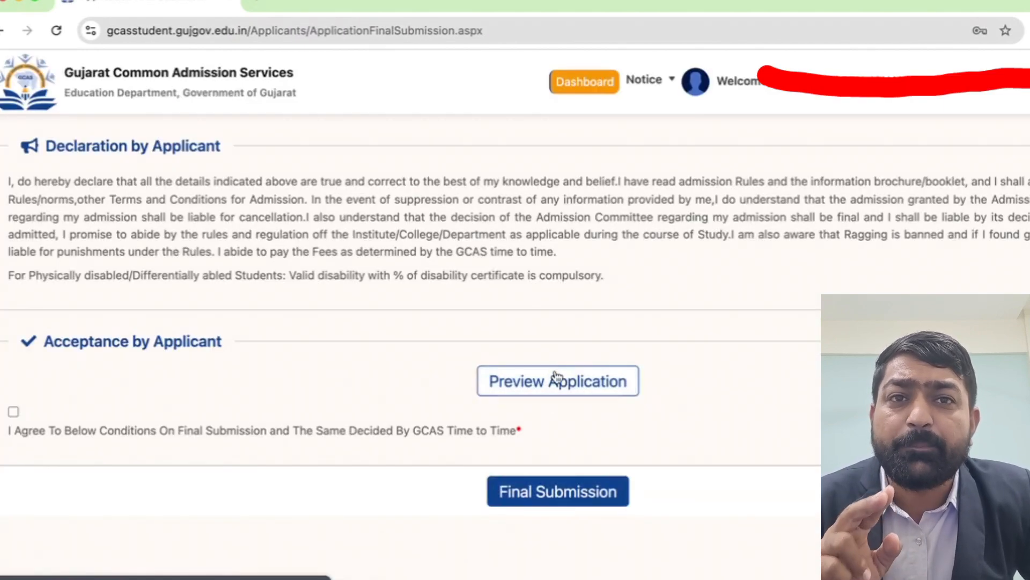
Step: Preview the application, agree to the terms and finally submit it
left_click(559, 388)
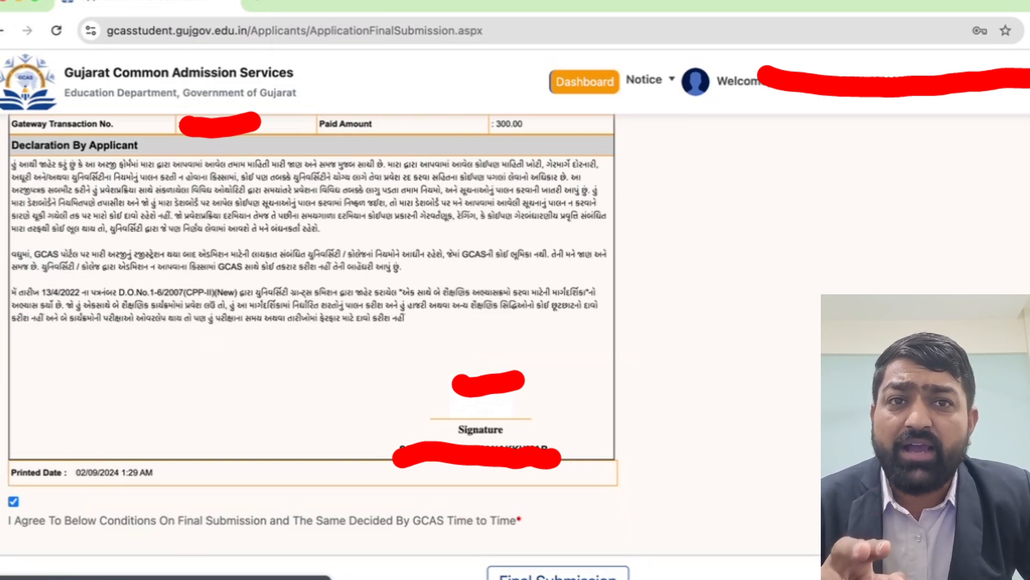
left_click(558, 572)
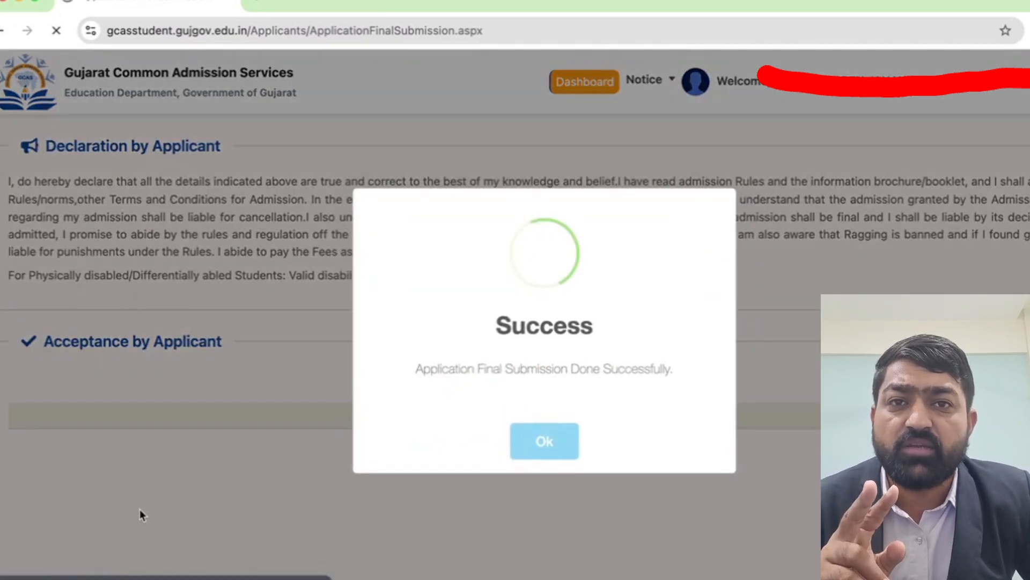
left_click(544, 443)
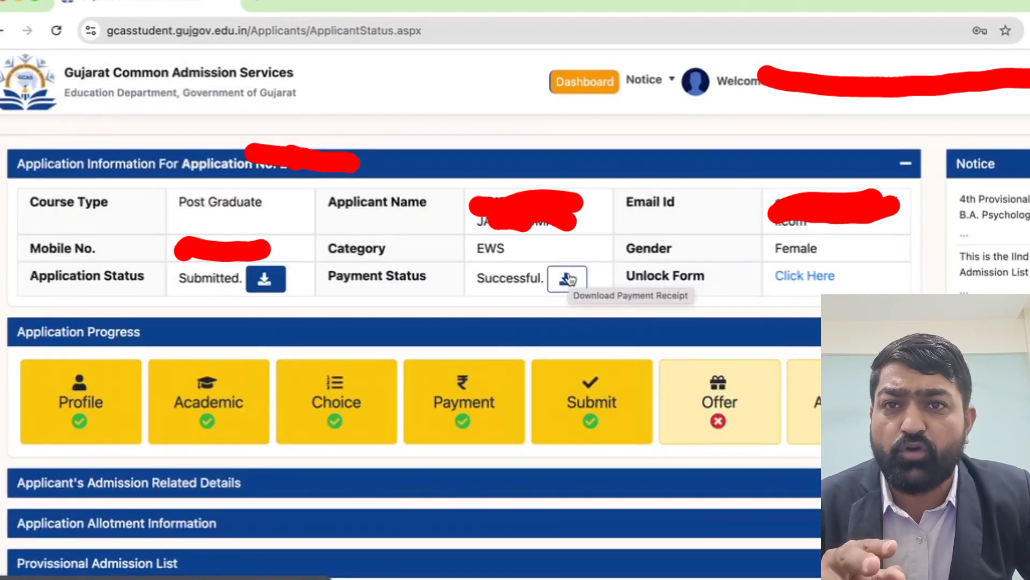
left_click(274, 279)
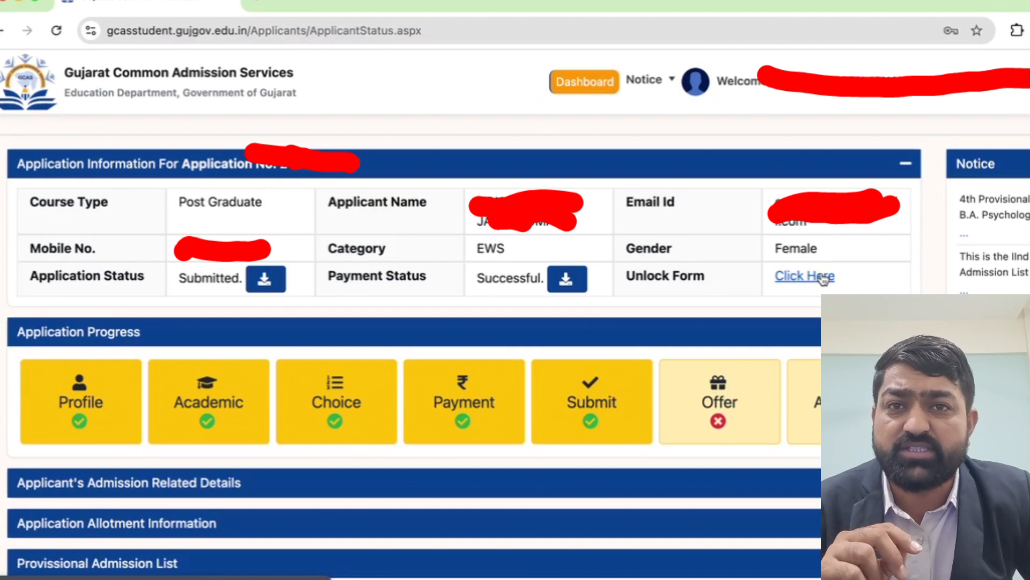
Step: Open the unlock form, fill in the captcha and request a one-time verification code
left_click(805, 276)
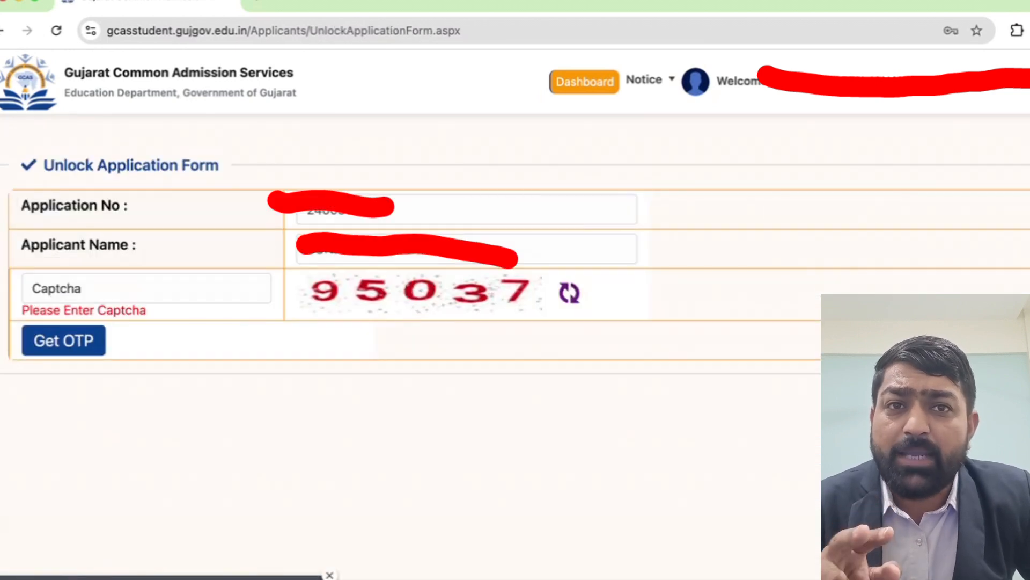
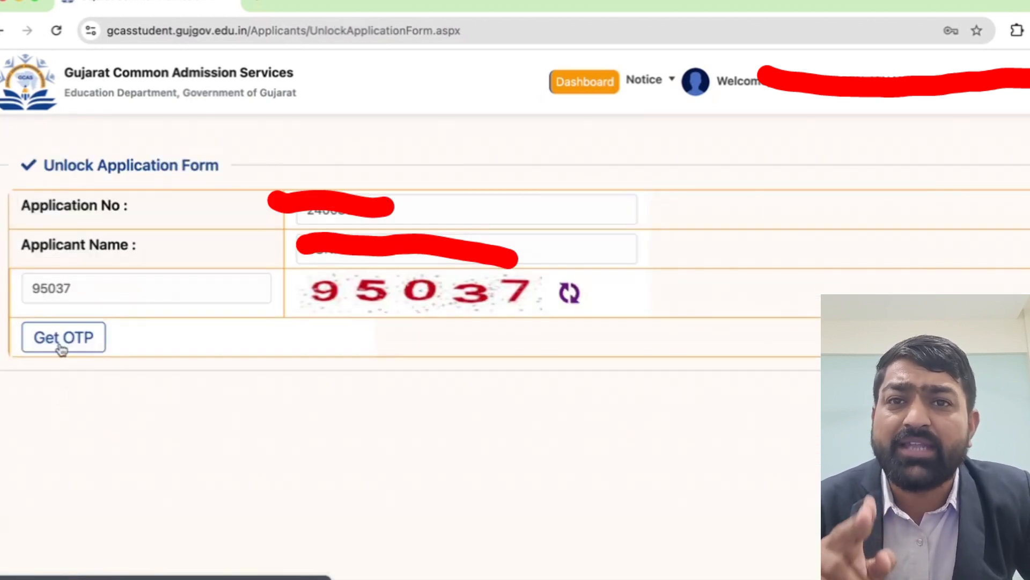
left_click(62, 348)
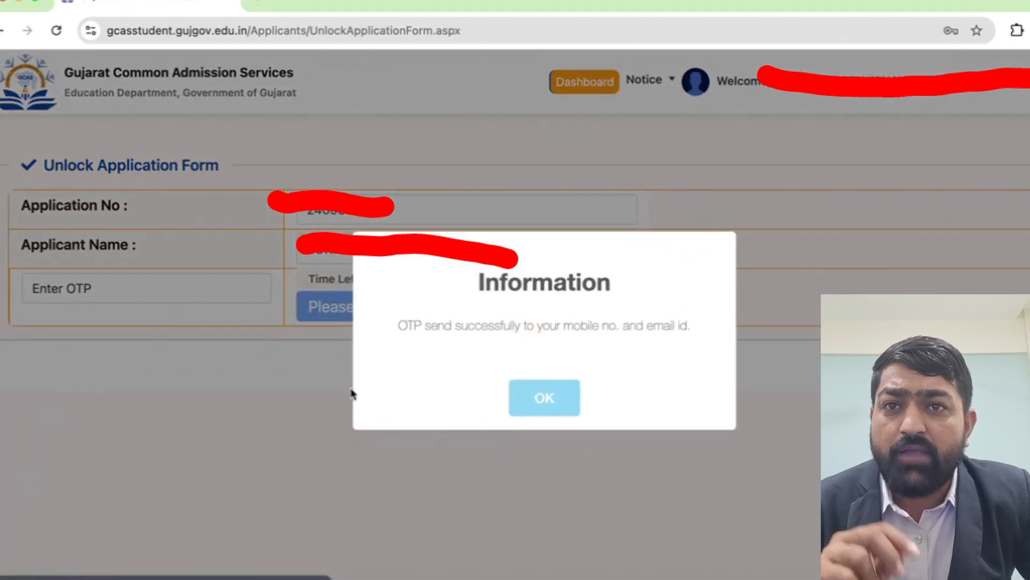
left_click(552, 400)
Step: Enter the received verification code and unlock the application
left_click(110, 287)
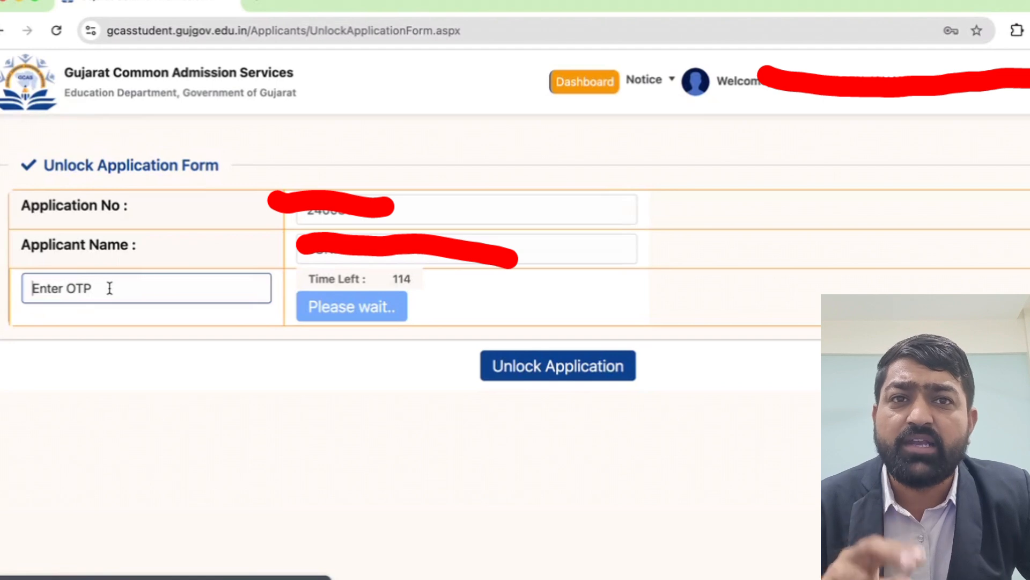
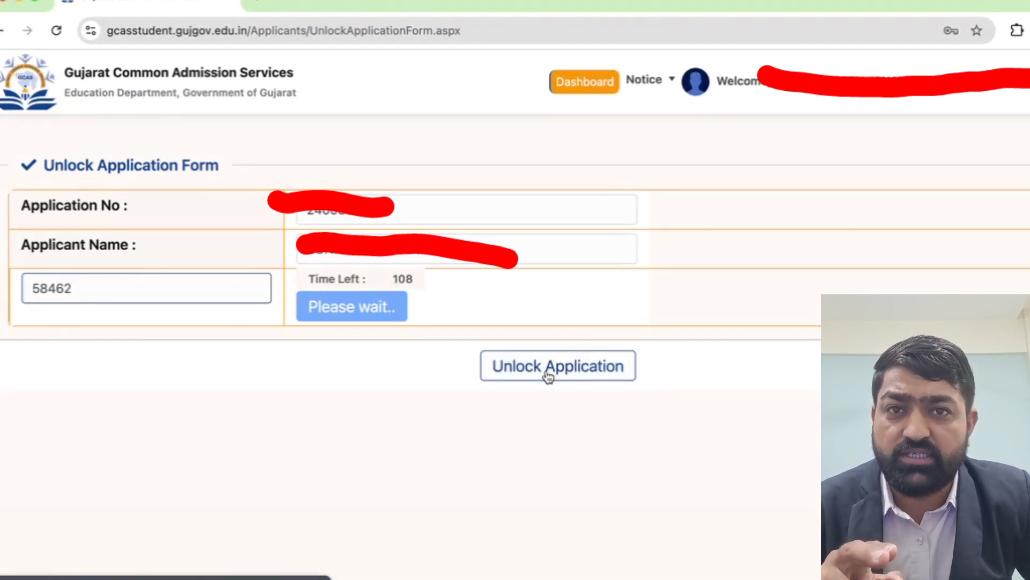
left_click(547, 375)
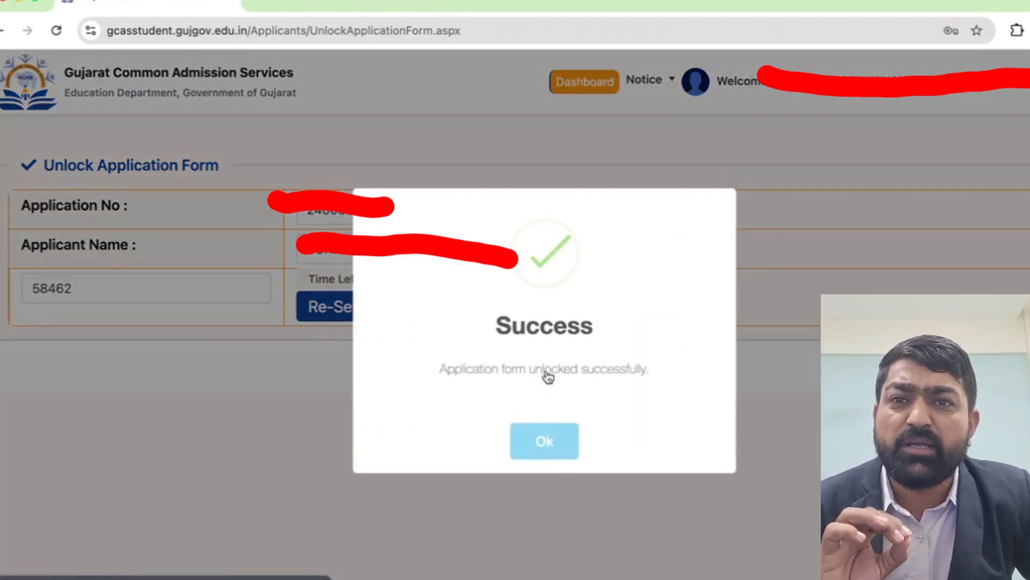
left_click(544, 443)
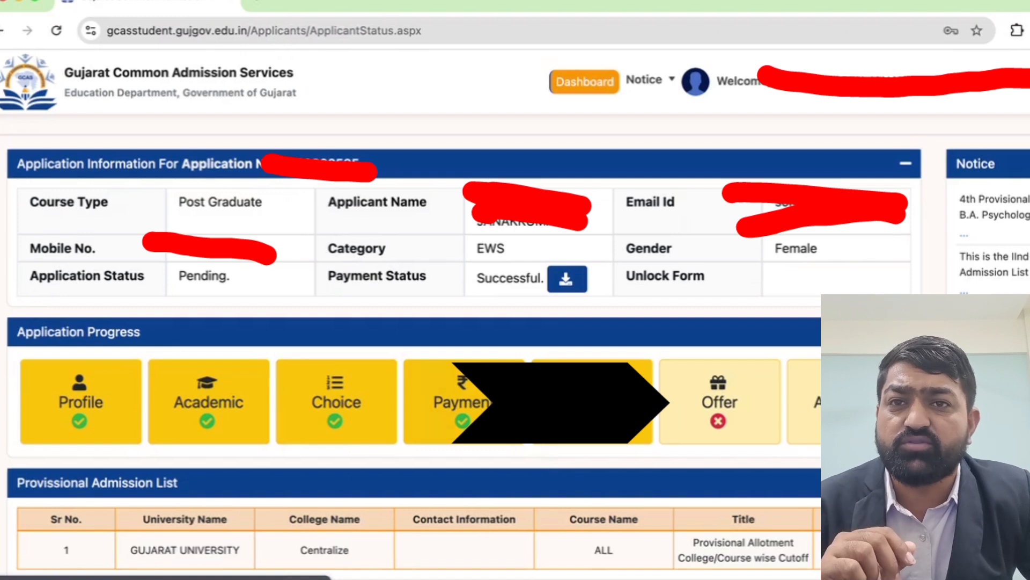